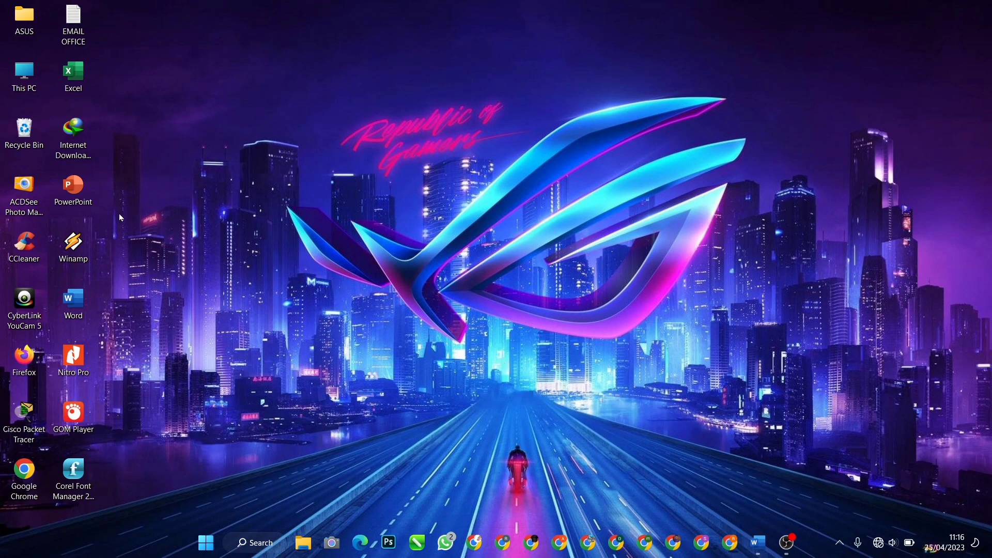
- Switch to the open Word document containing the Arabic calligraphy symbols
click(76, 311)
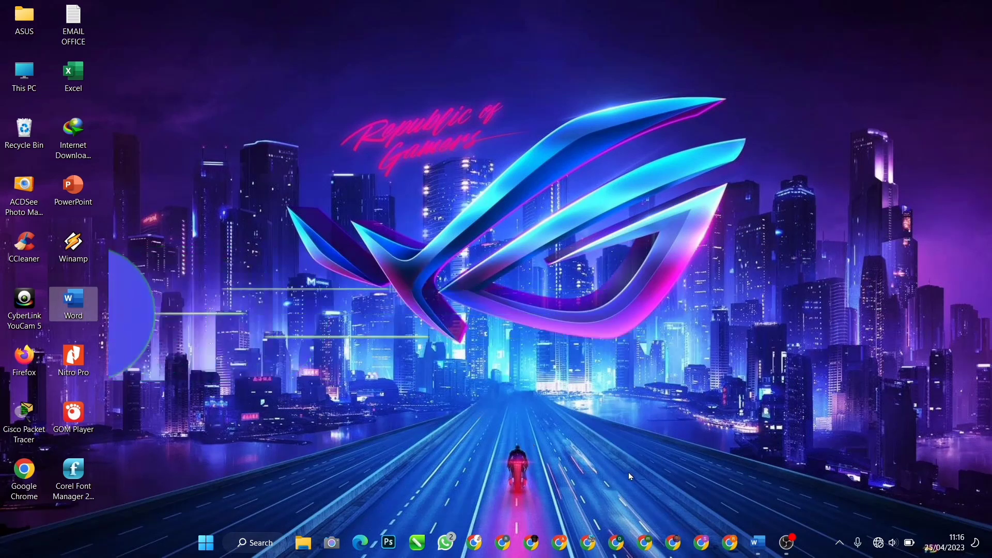
click(747, 545)
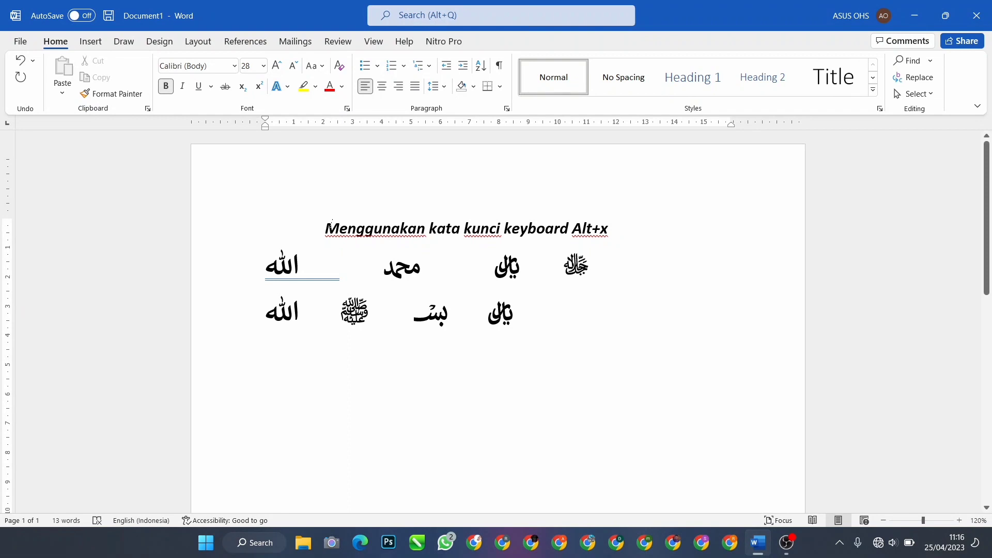
- Examine the "Menggunakan kata kunci keyboard Alt+x" heading and the Arabic ligatures in the two lines beneath it
drag(331, 224, 610, 226)
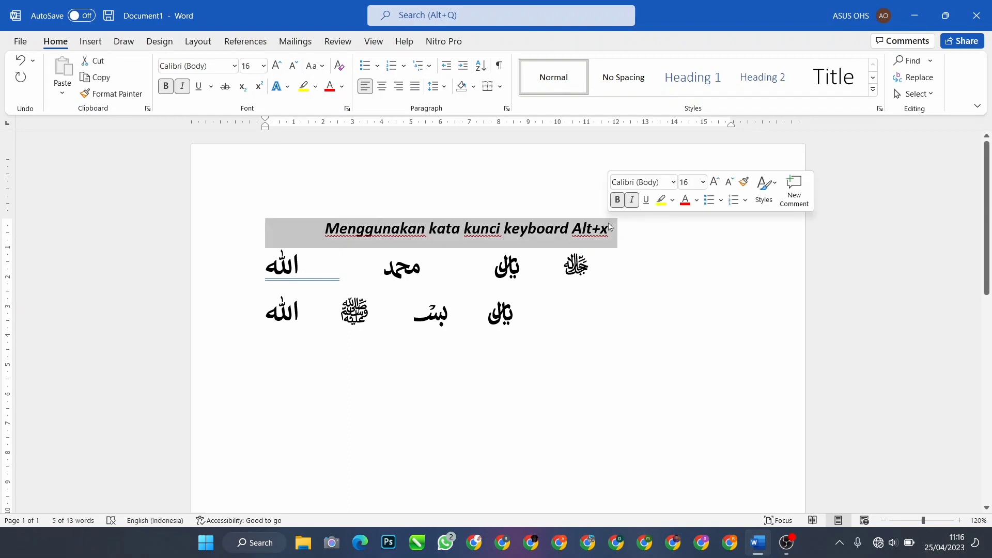
click(759, 190)
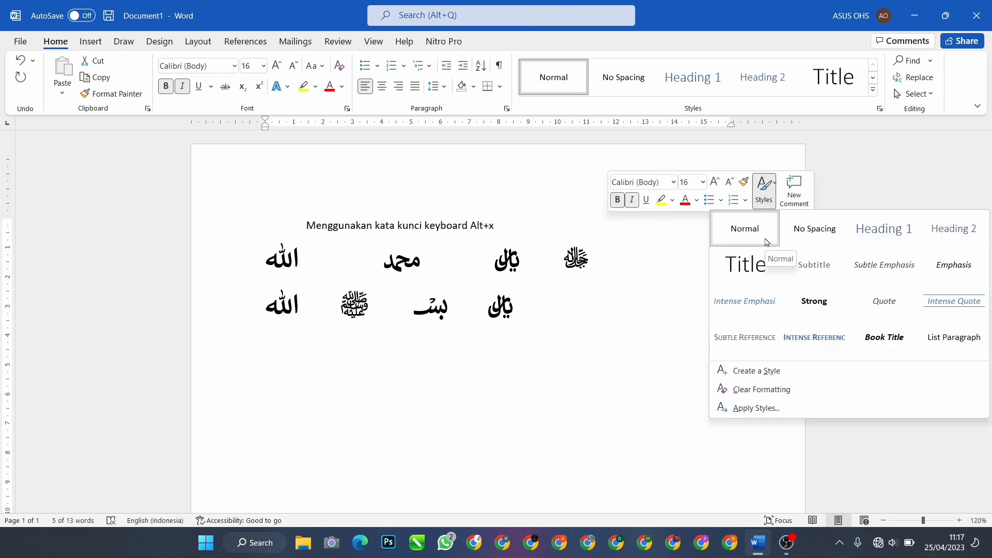
click(694, 268)
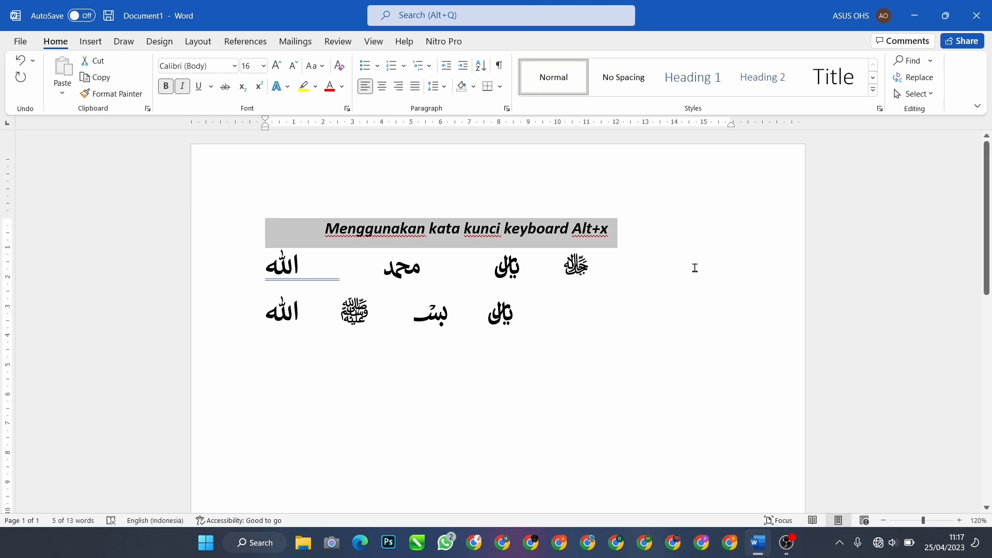
double_click(280, 261)
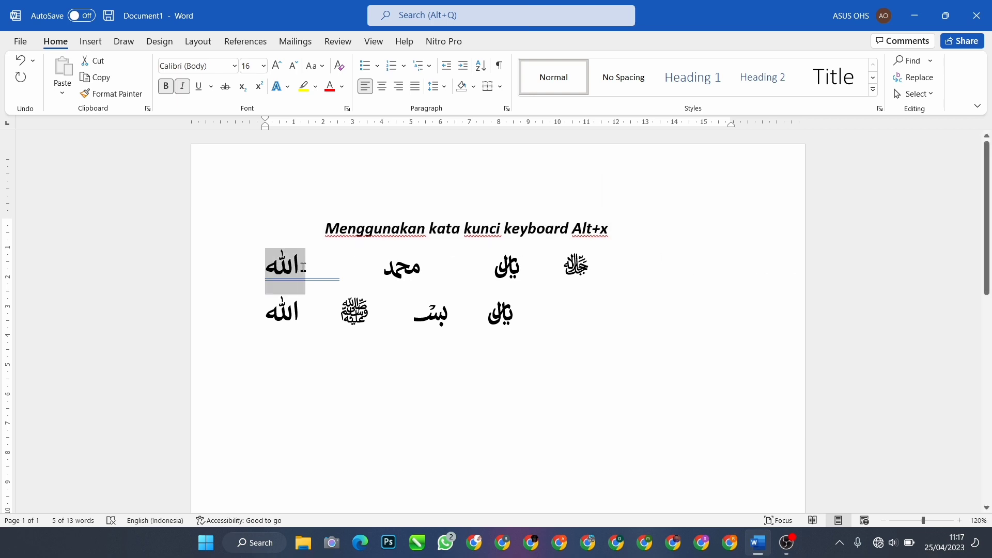
click(388, 279)
double_click(408, 280)
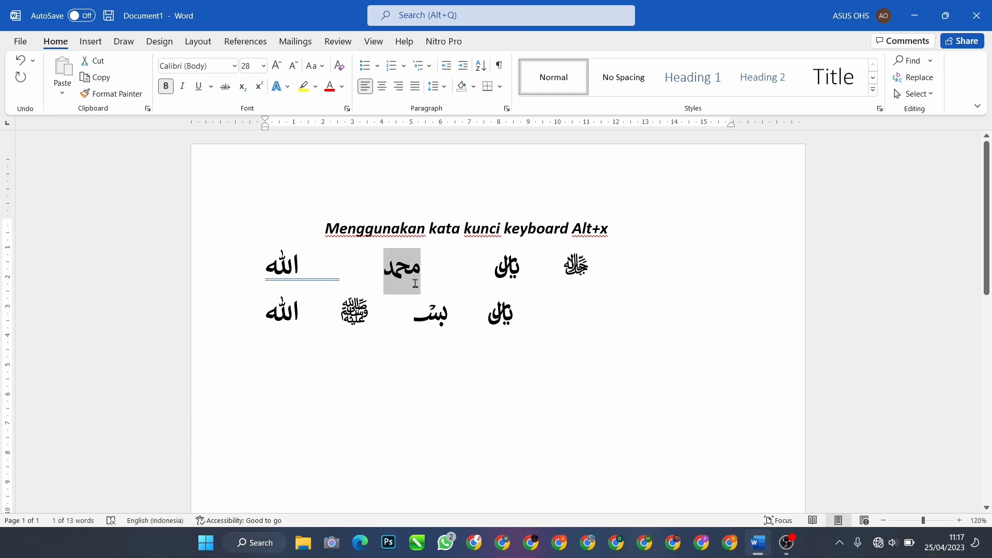
click(505, 277)
double_click(506, 277)
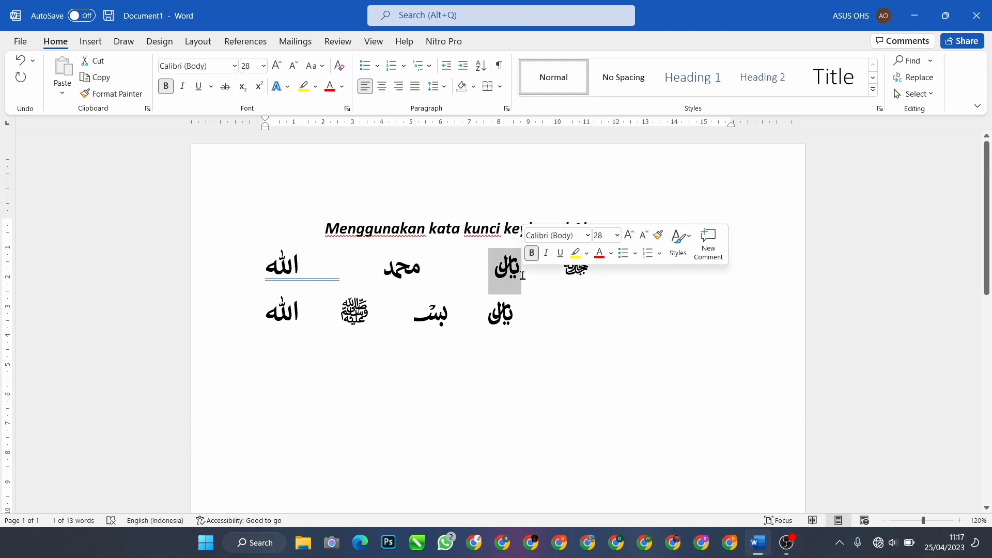
double_click(596, 266)
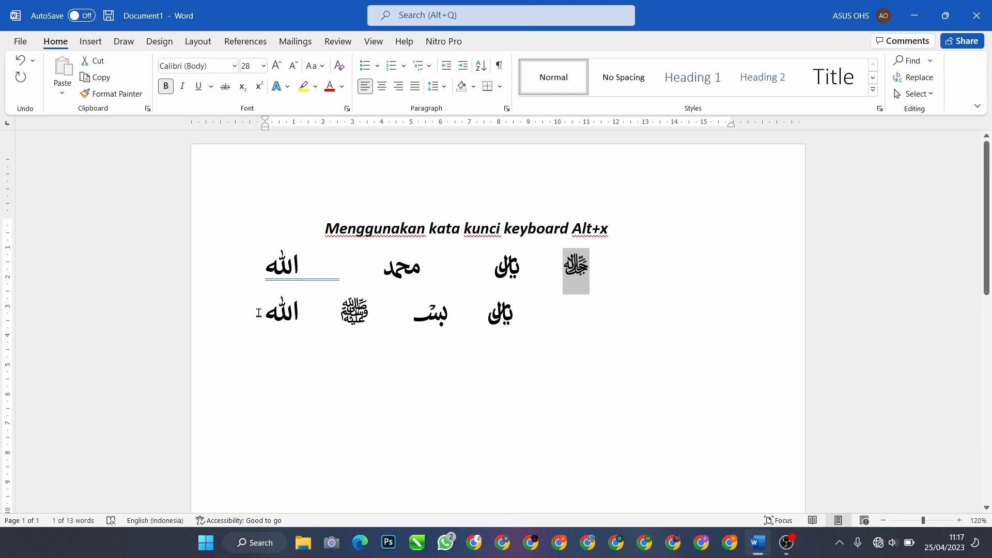
drag(259, 313, 727, 332)
click(600, 374)
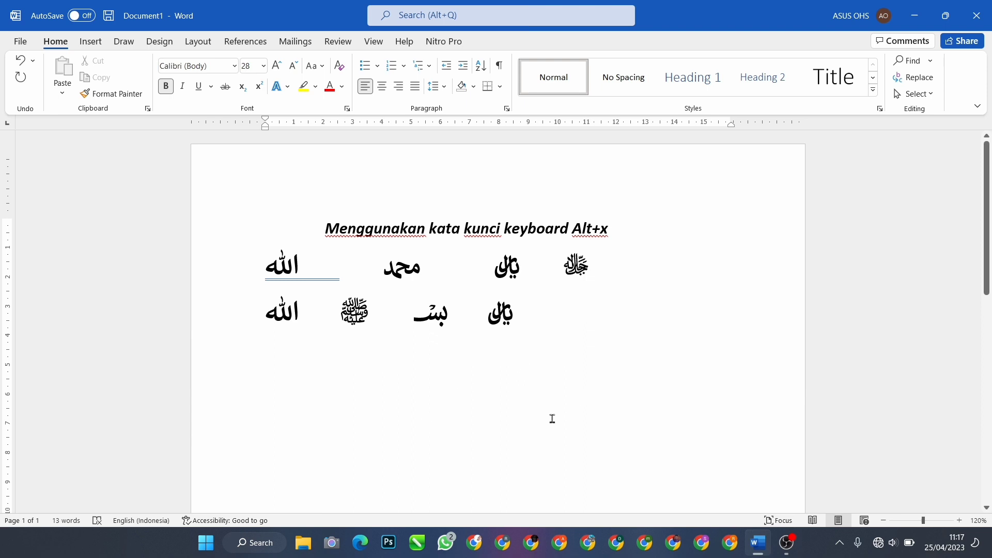
- Write the line "Pertama kalian ketik huruf" below the Arabic symbols and start a new line under it
ctrl+scroll(552, 419, down, 2)
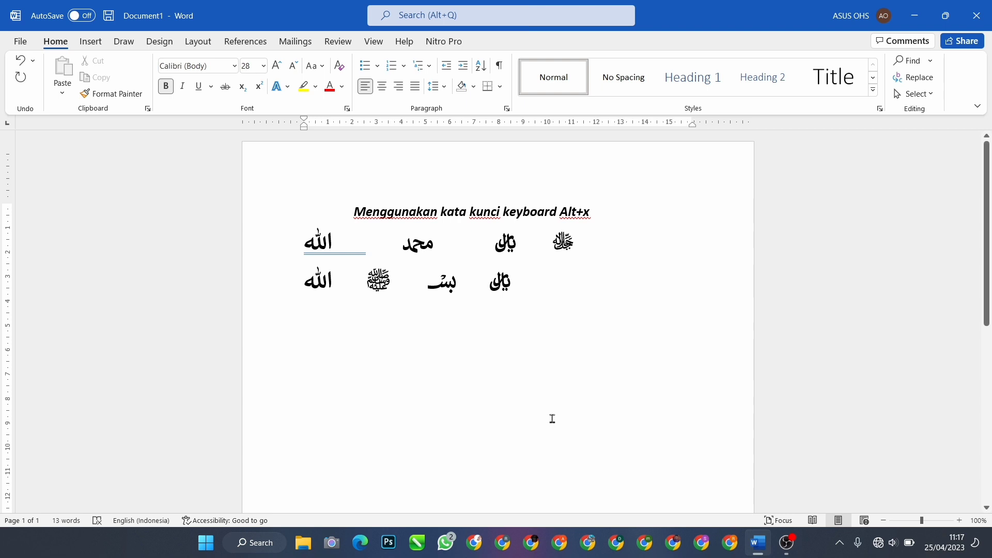
text(per)
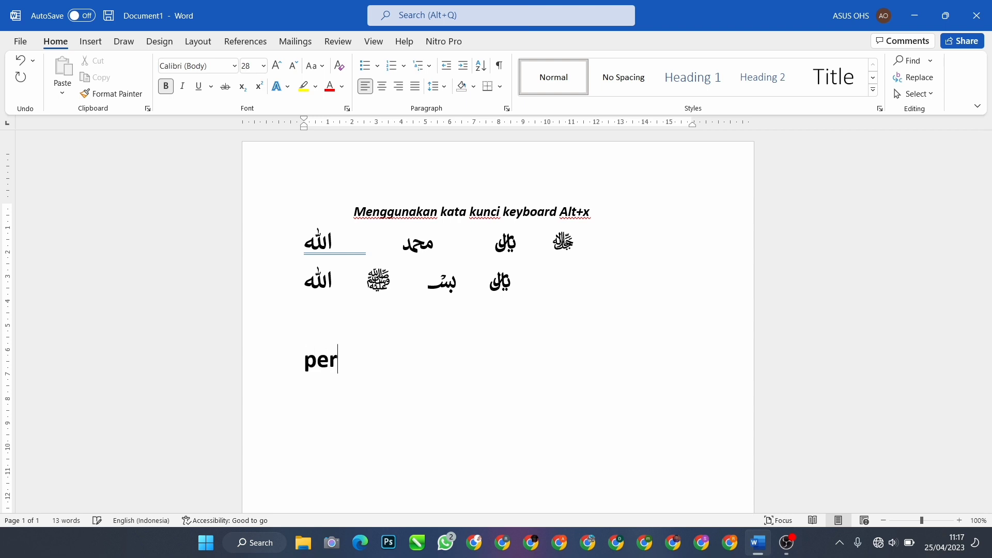
text(tama k)
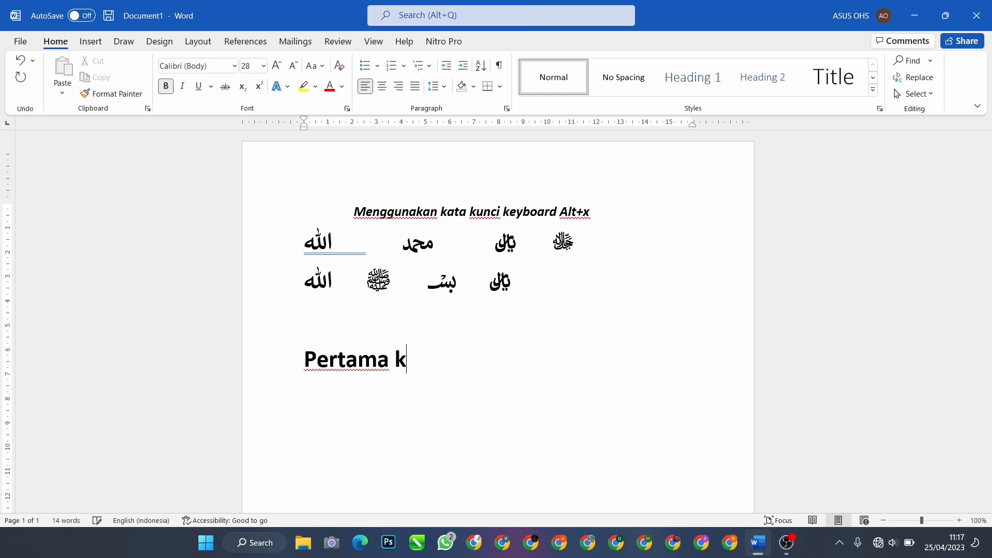
text(alian )
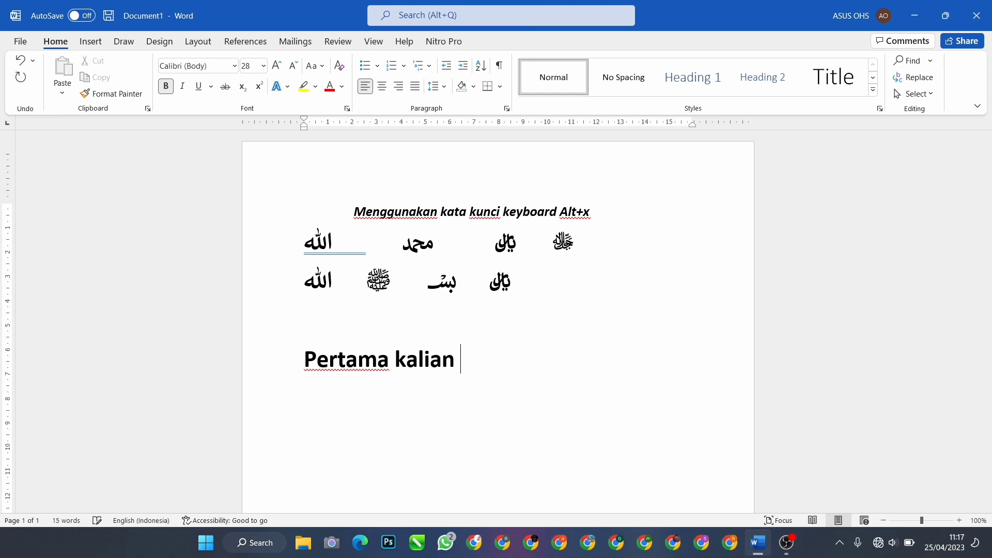
text(ketik )
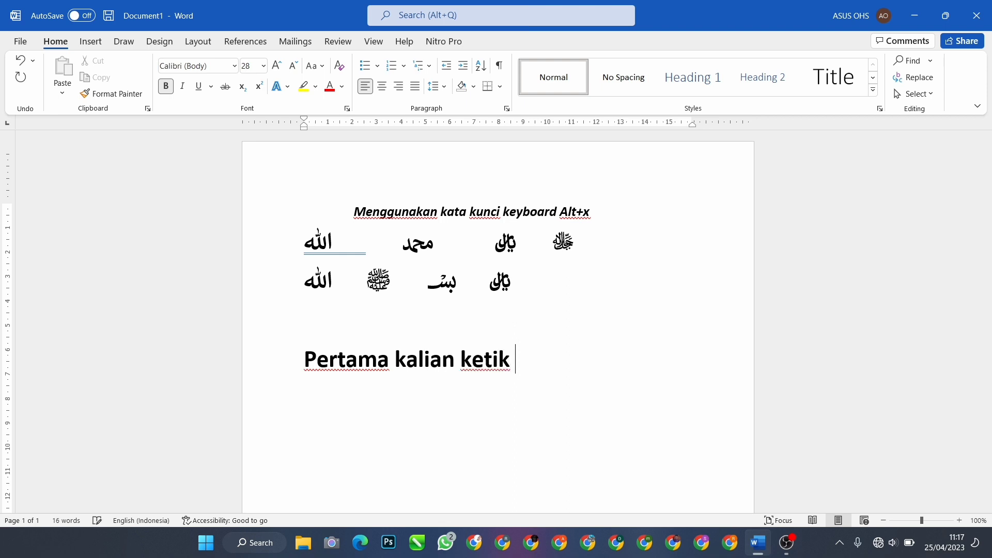
text(t)
key(BackSpace)
text(huruf)
key(Return)
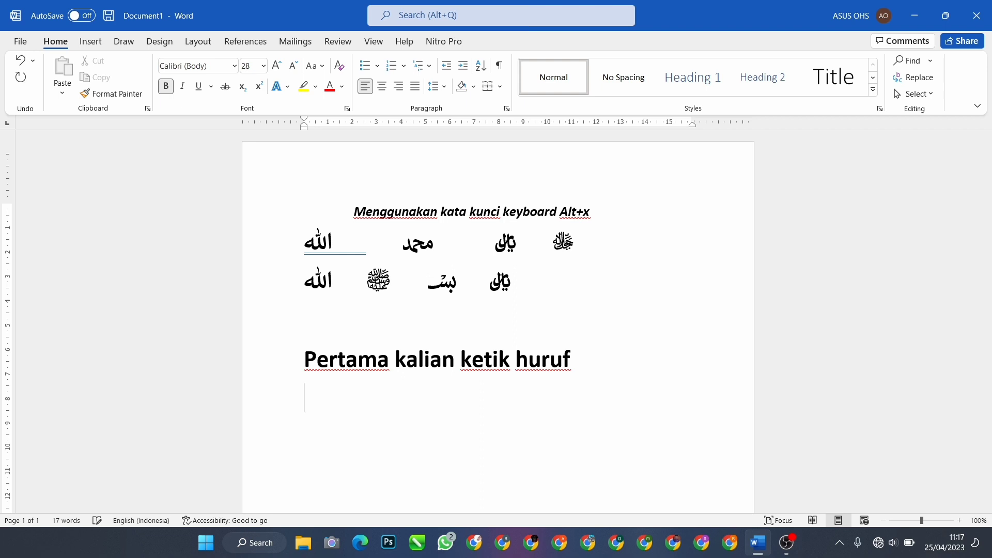
- Write the label "Fdf2 alt+x" on the line below "Pertama kalian ketik huruf"
text(fdf2)
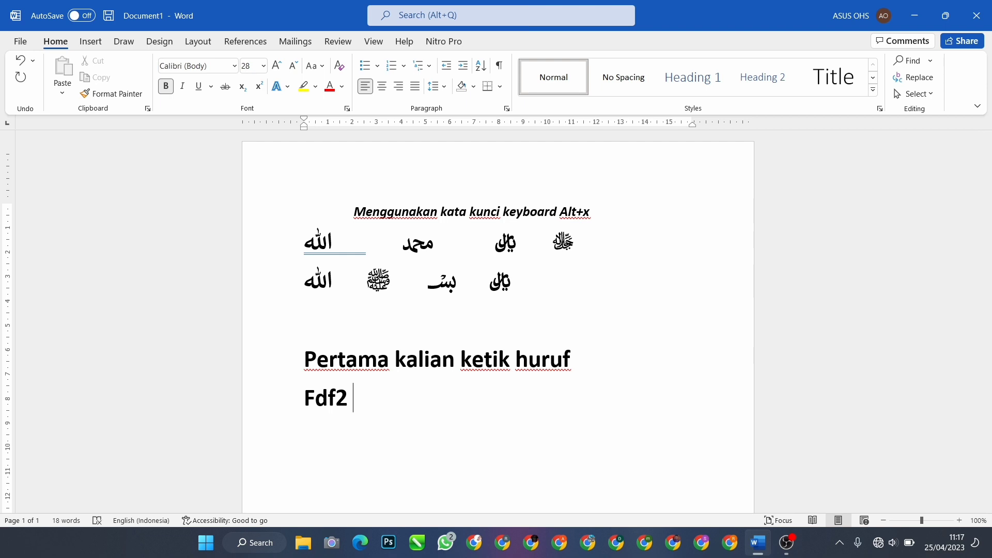
text(alt+x)
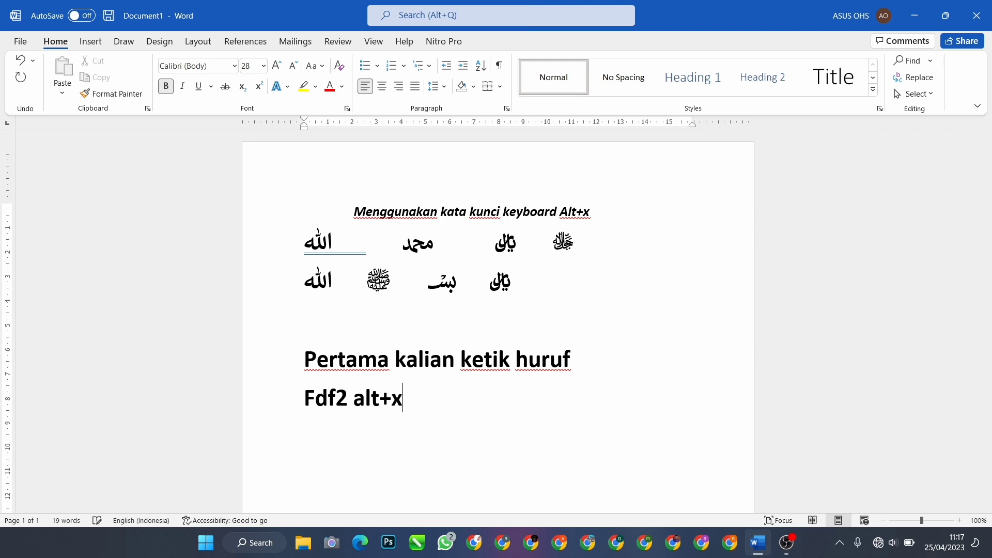
text(+)
key(BackSpace)
- Add "=" after the label, followed by the Allah ligature converted from the Unicode code fdf2 and set off with spaces
text(=fdf)
key(alt+x)
key(BackSpace)
text(g)
key(BackSpace)
text(fdf2)
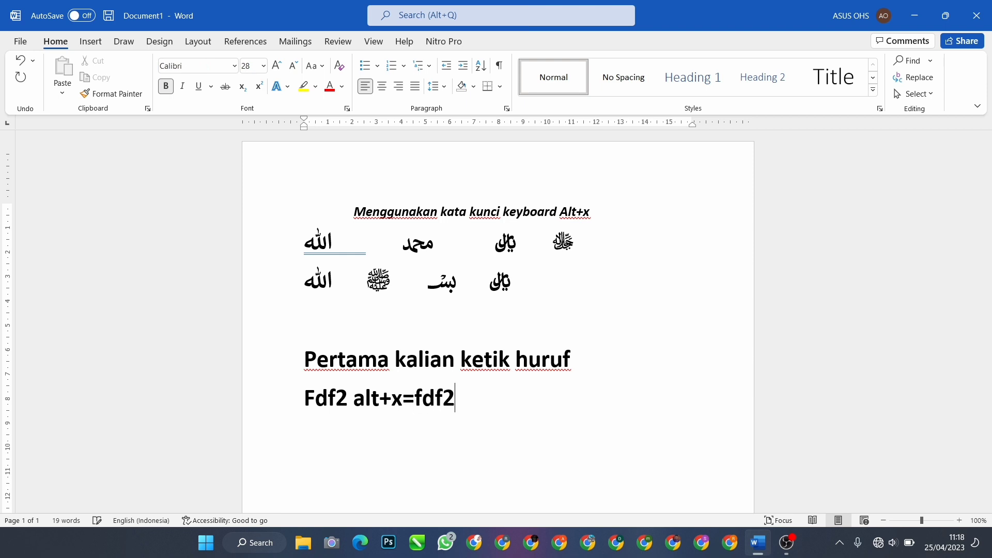
key(alt+x)
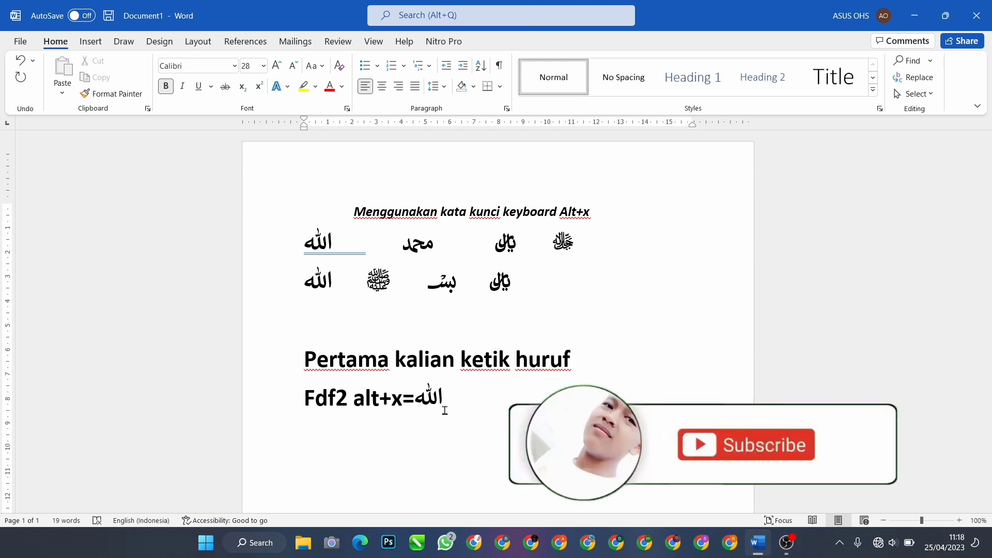
click(413, 395)
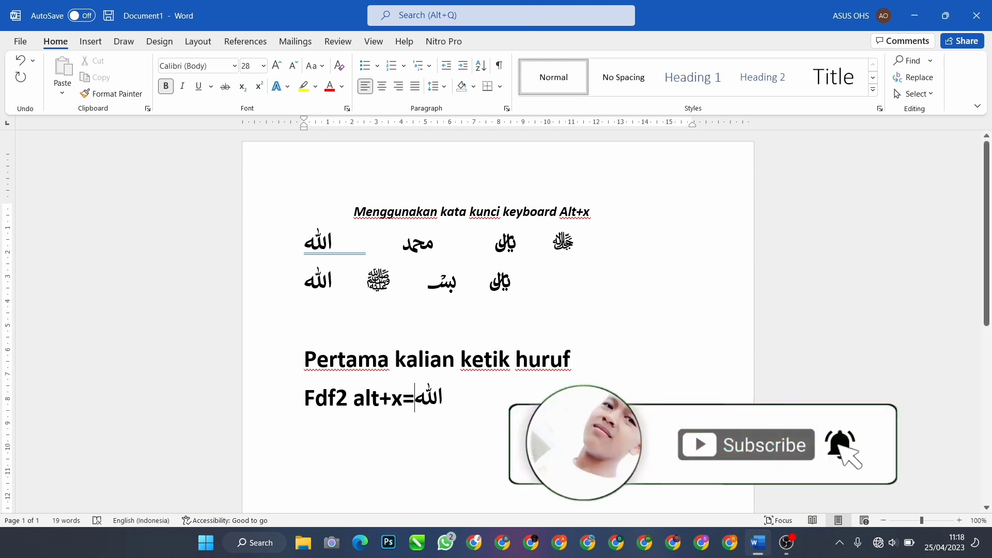
- Convert the Unicode code fdf4 into the Muhammad ligature on the next line and put the label "Fdf4" before it, spaced apart
click(394, 433)
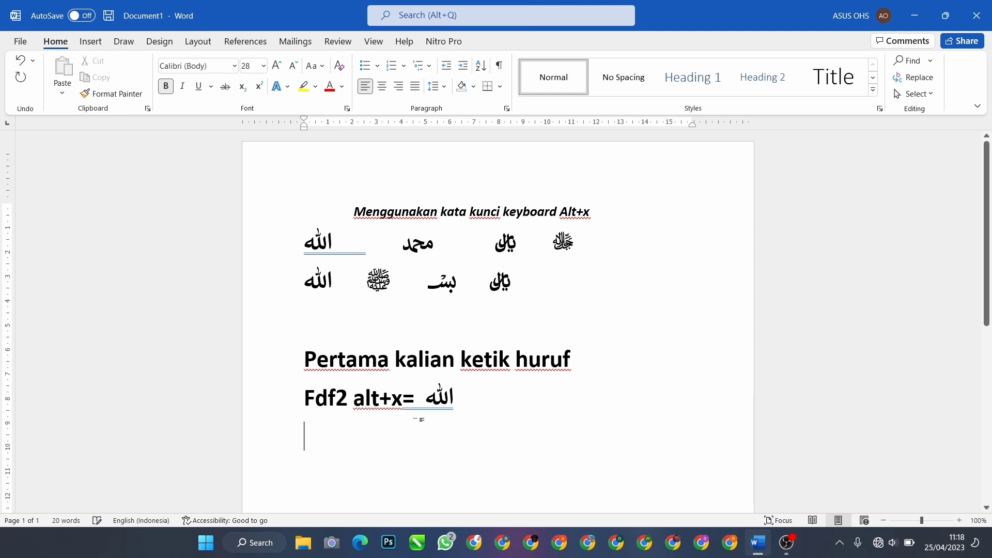
text(fdf4)
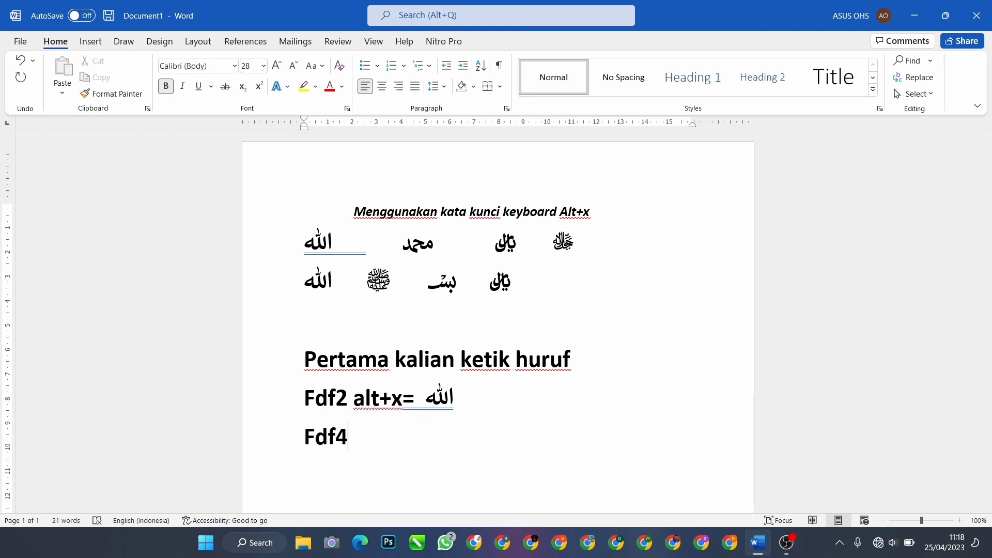
key(alt+x)
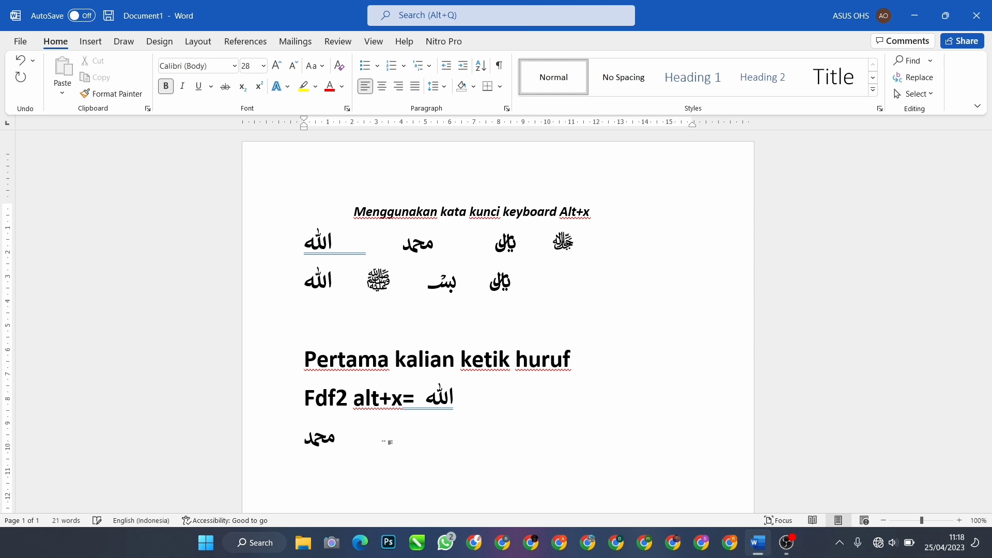
key(Home)
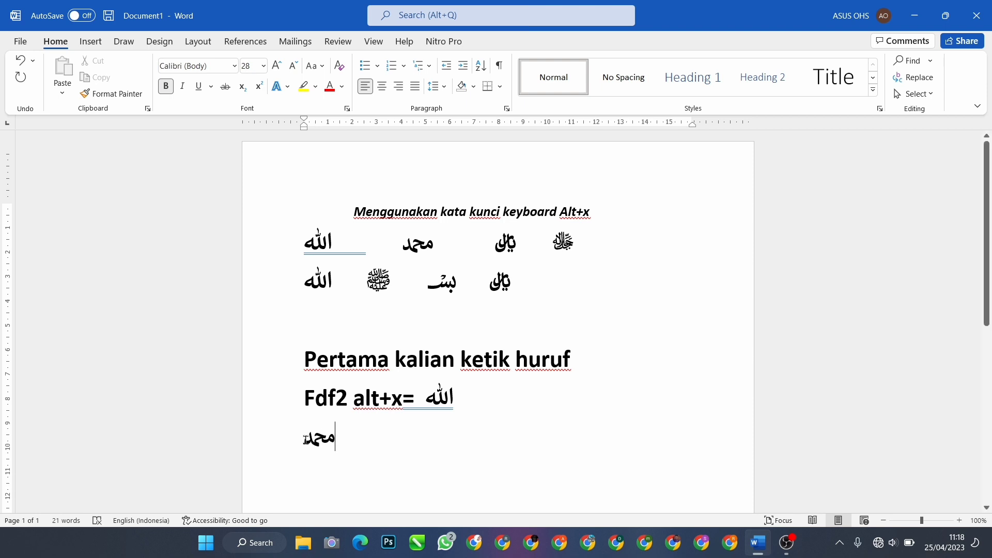
text(fdf4)
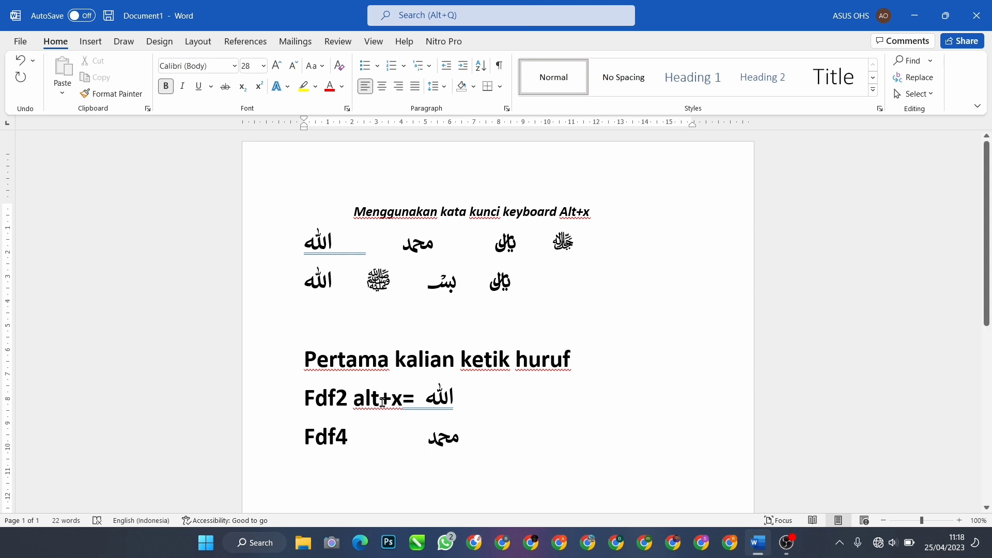
drag(354, 398, 401, 405)
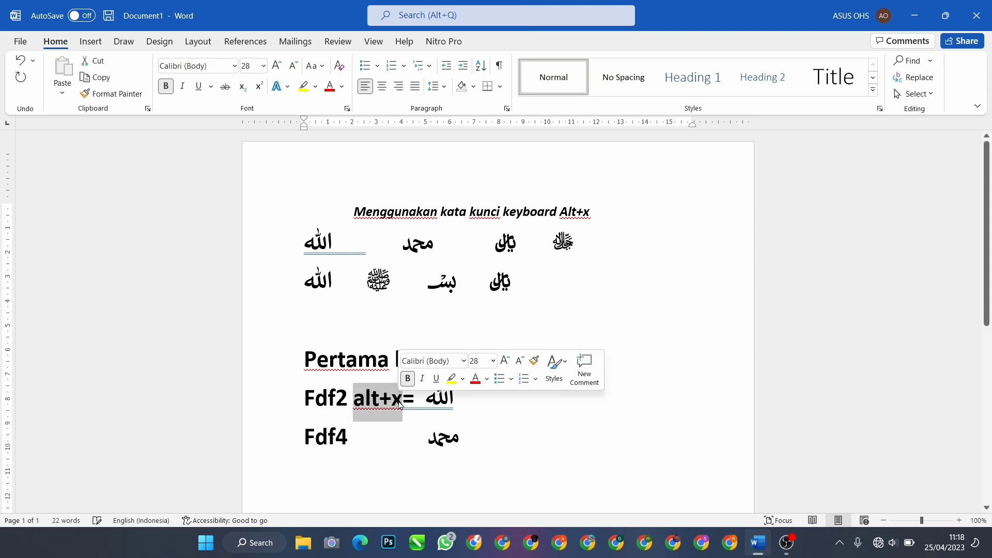
drag(306, 439, 364, 445)
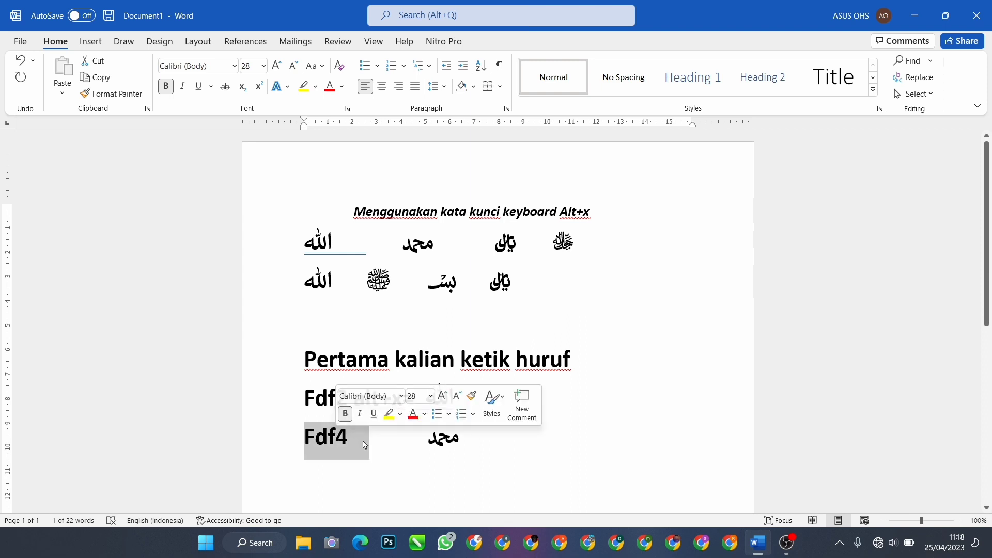
click(380, 443)
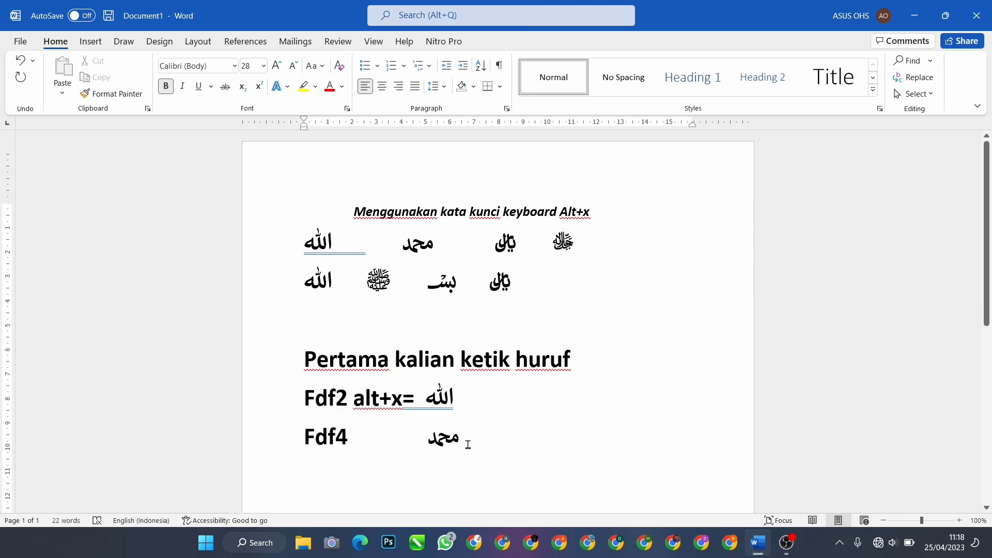
- Convert the Unicode code fdfa into its Arabic ligature on a new line and put the label "Fdfa" before it, aligned with the symbol above
key(Return)
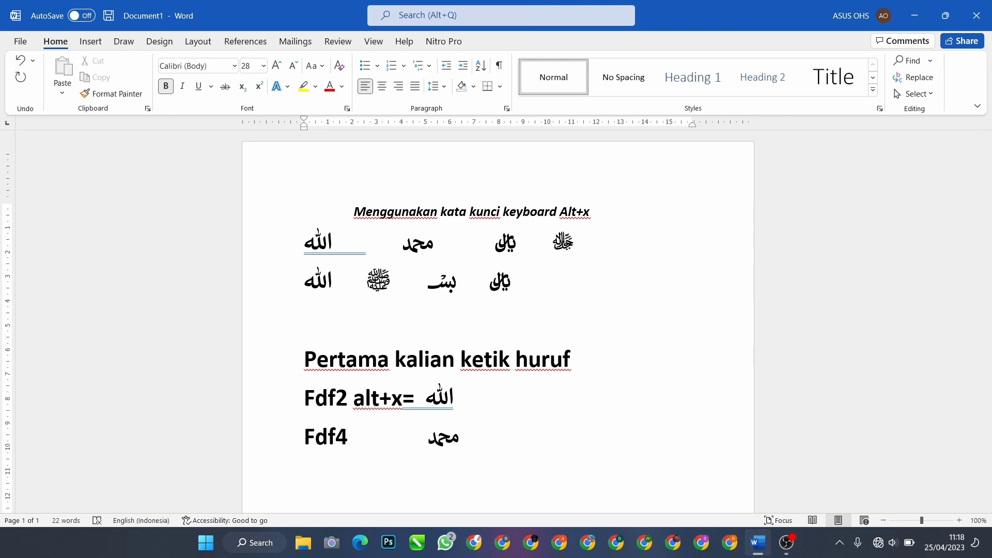
text(fdfa)
key(alt+x)
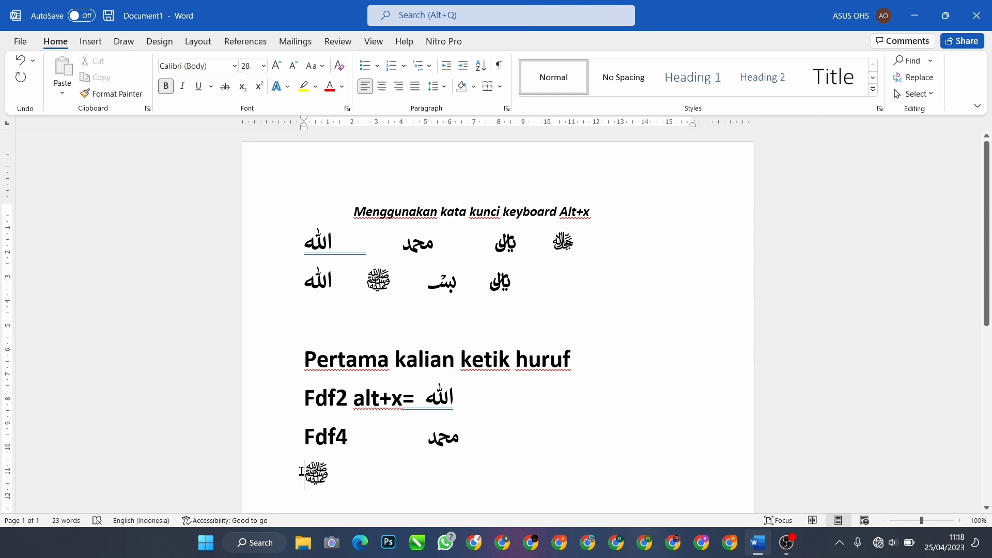
text(fdfa)
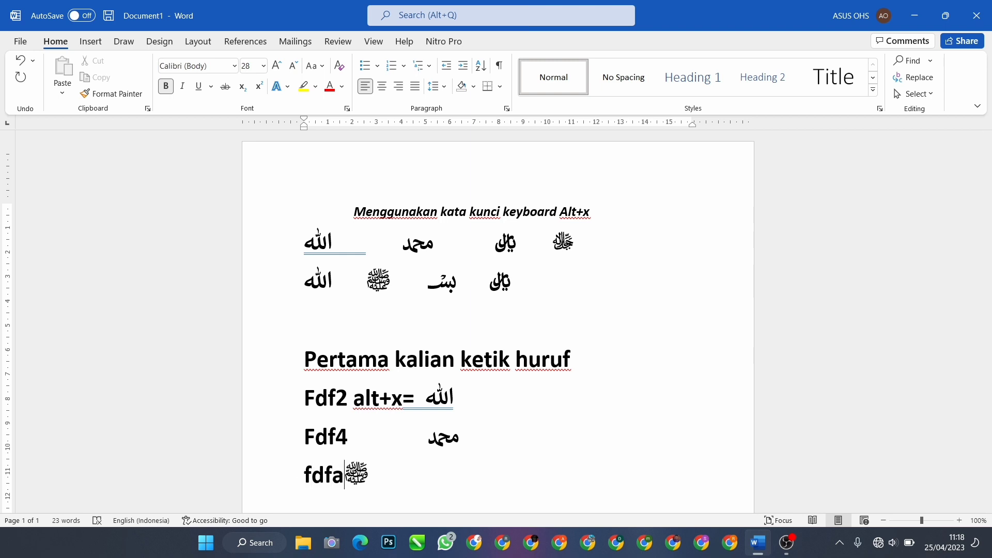
key(Tab)
key(Tab)
key(Tab)
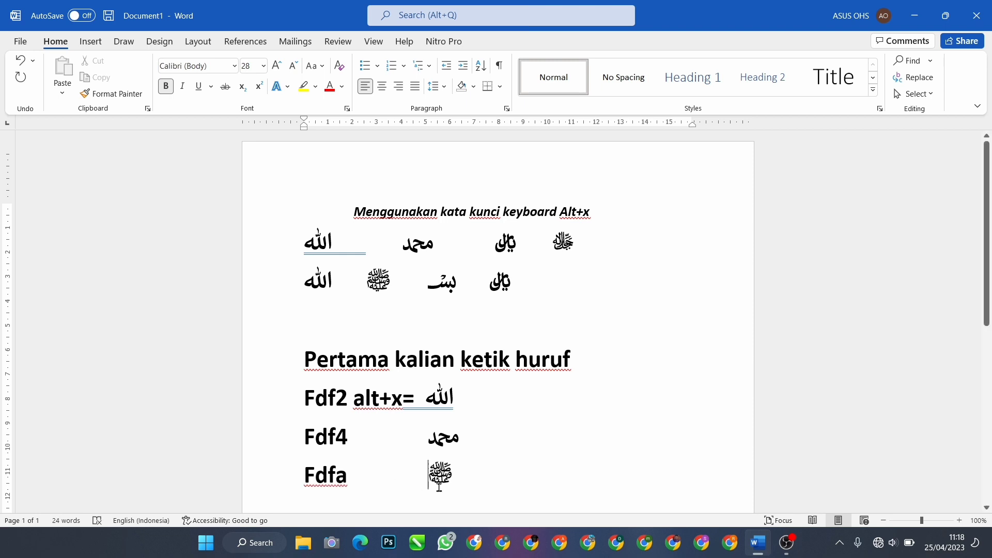
ctrl+scroll(450, 483, down, 6)
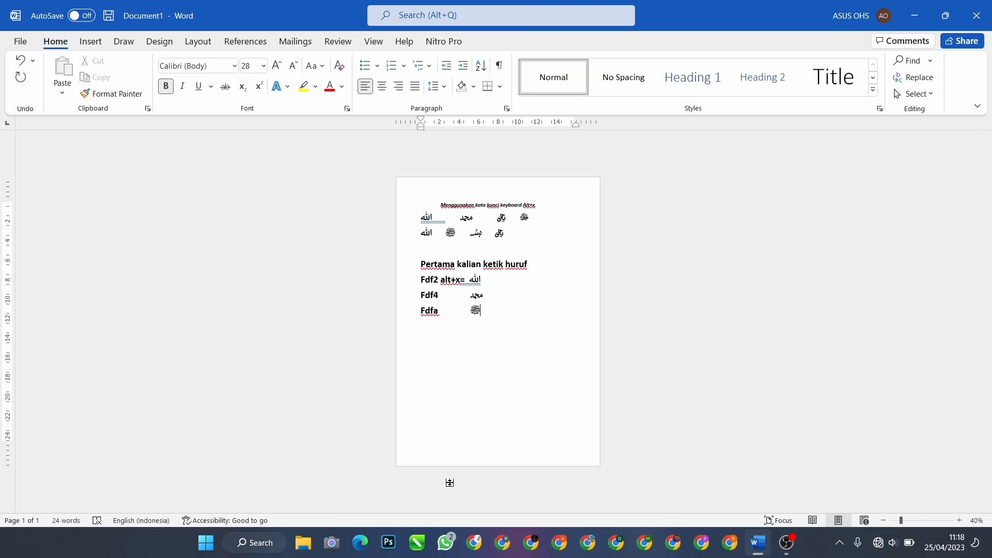
ctrl+scroll(449, 483, up, 3)
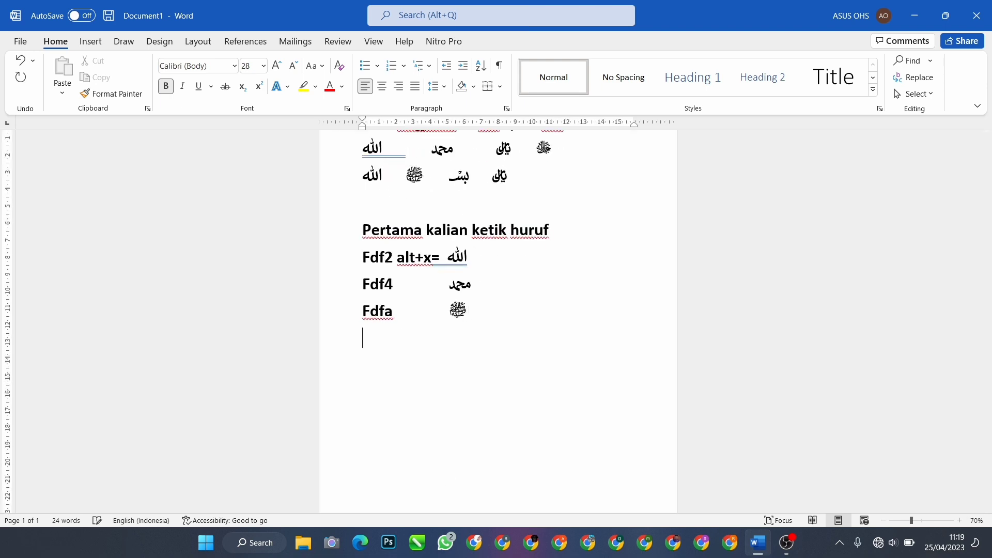
- Write the line "Lanjut park2 ya …………" below the Fdfa entry
key(Return)
text(lanjut prak)
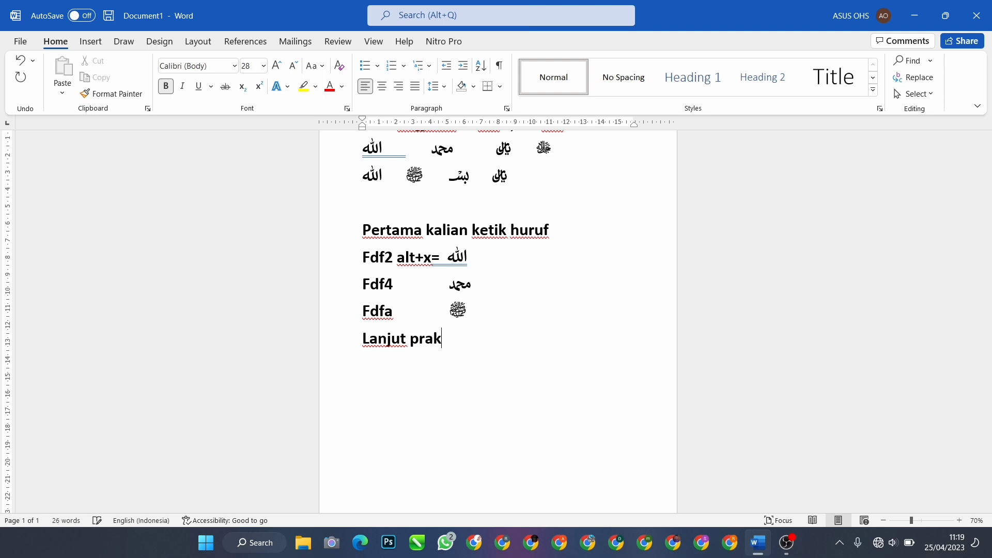
key(BackSpace)
key(BackSpace)
key(BackSpace)
text(ark2 ya ..........)
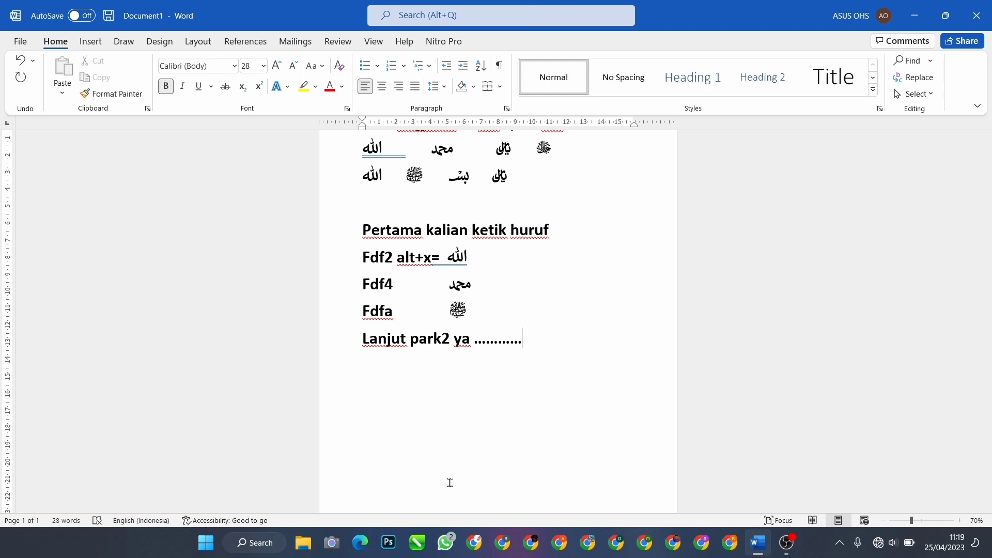
- Add a closing line reading "Jika video ini bermangfaat jangan lupa like comen share dan subscribe oke."
key(Return)
text(jika video ini )
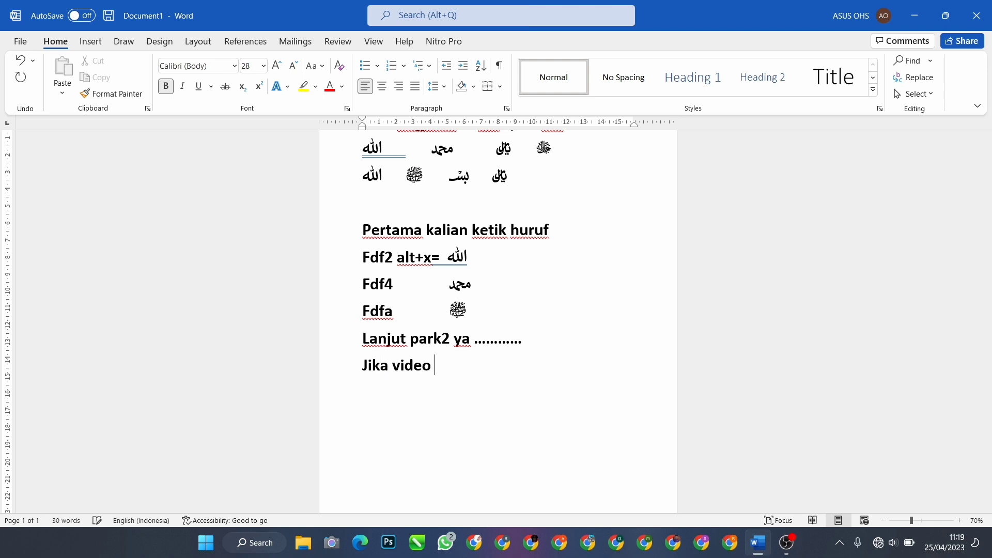
text(bermang)
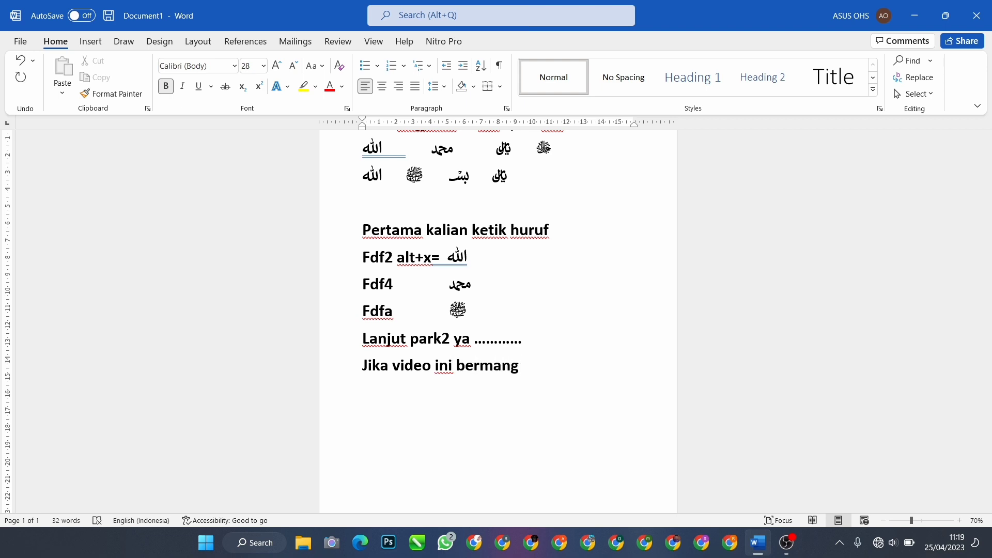
text(faat ja)
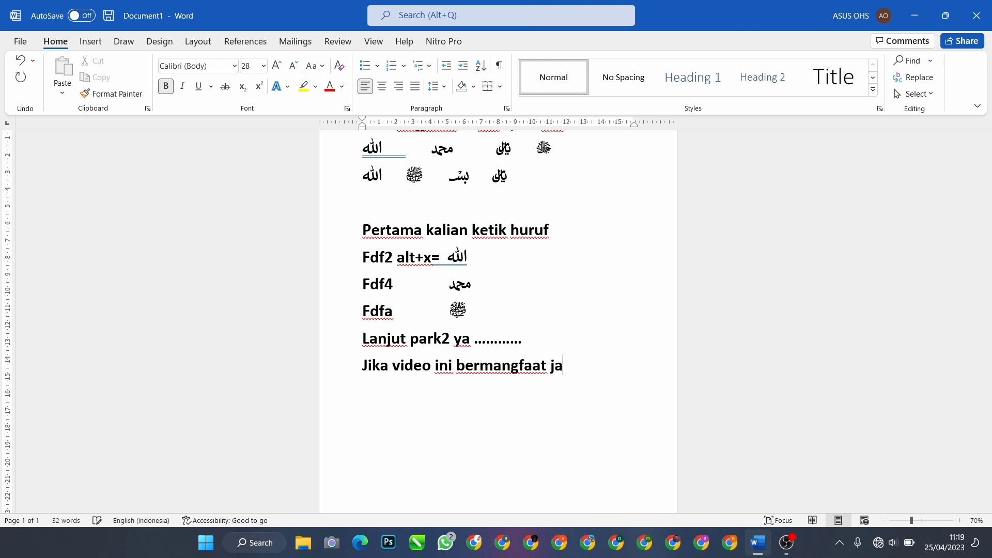
text(ngan lupa)
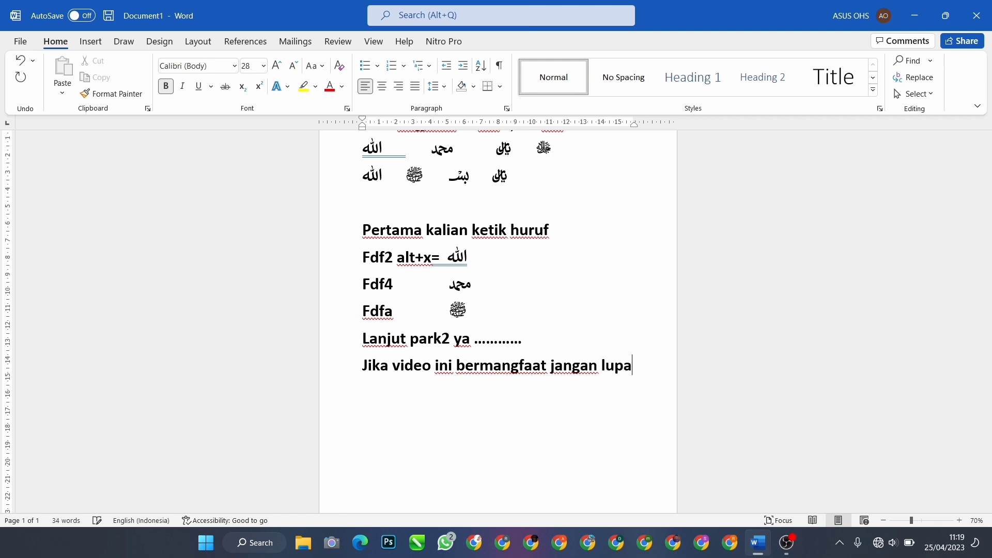
text( like comen share )
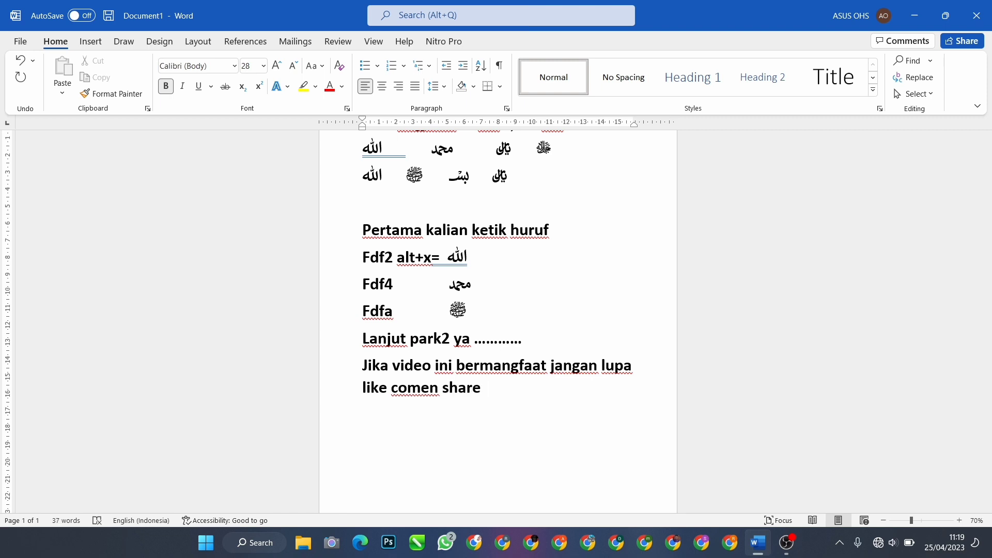
text(dan subscr)
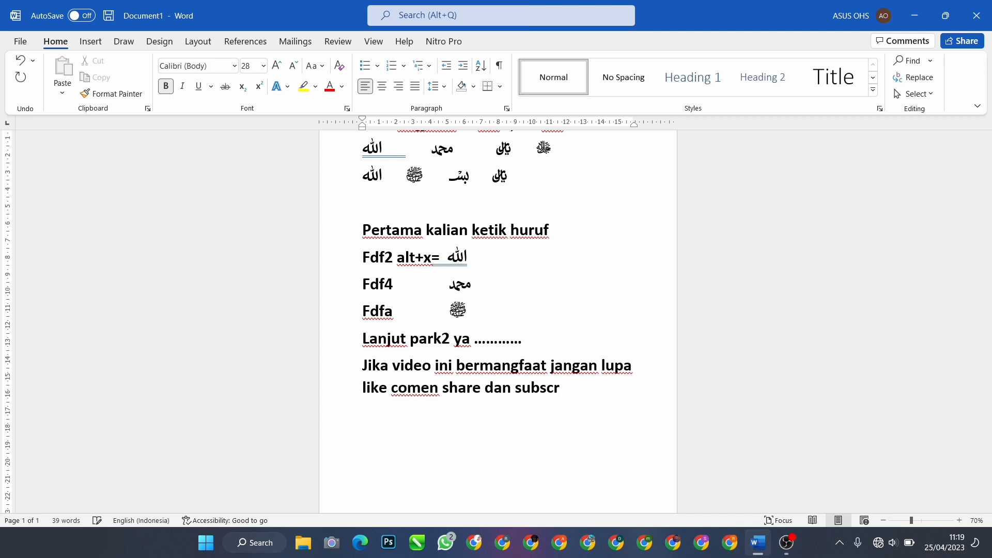
text(ibe oke.)
- Convert the code labels Fdfa, Fdf4 and Fdf2 at the line starts into their Arabic ligatures
scroll(450, 482, down, 2)
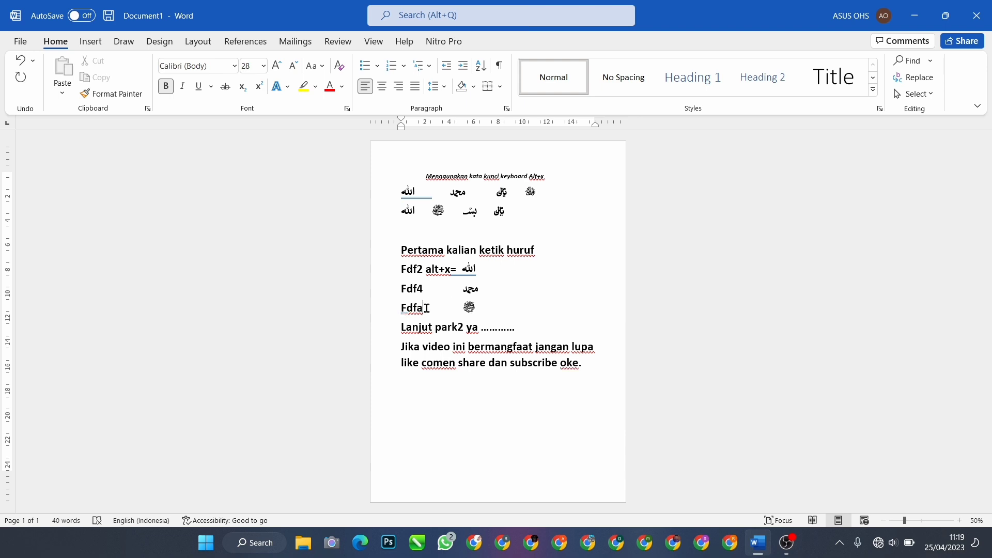
key(alt+x)
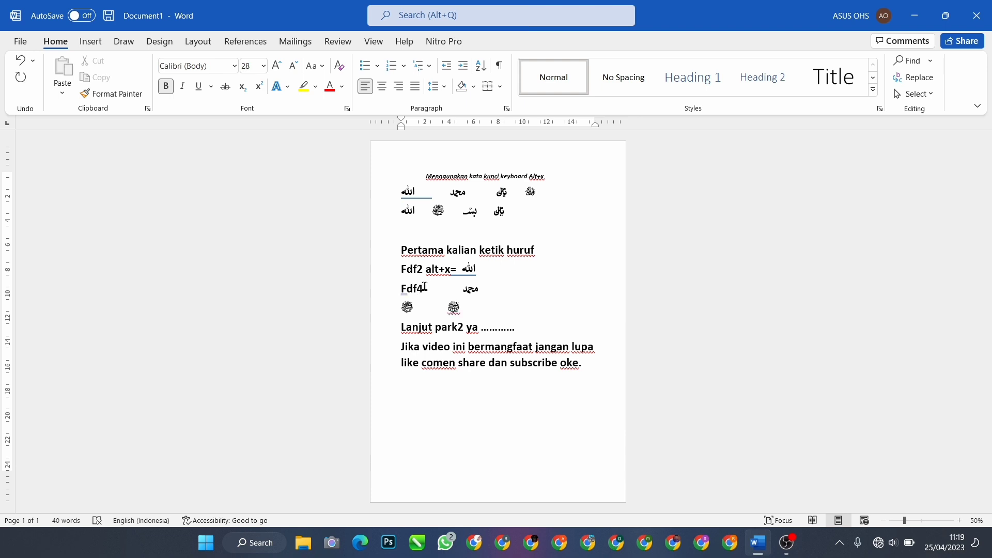
text(0020)
key(BackSpace)
key(BackSpace)
key(BackSpace)
key(BackSpace)
key(alt+x)
click(422, 269)
key(alt+x)
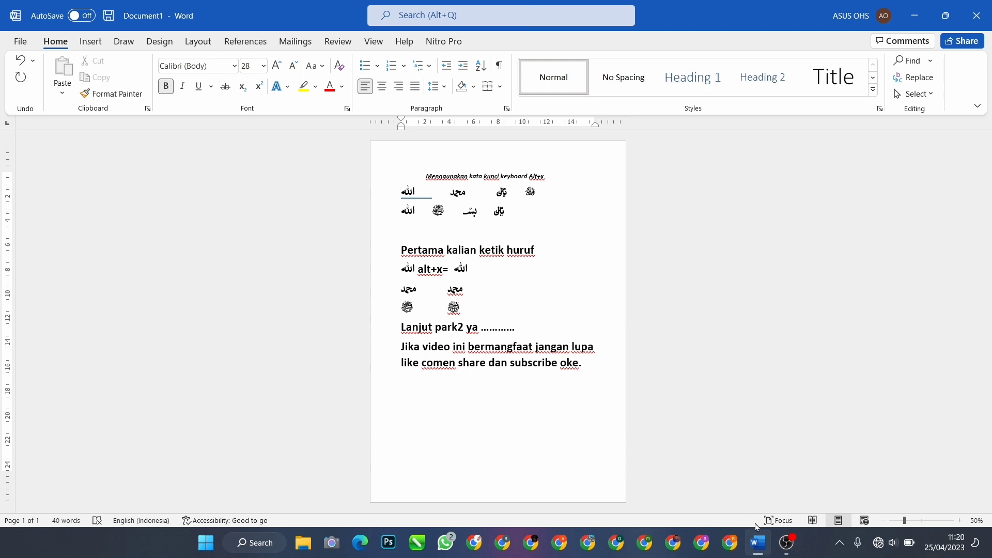
- Close the document, saving it as "Menggunakan kata kunci keyboard Alt"
click(973, 27)
click(532, 342)
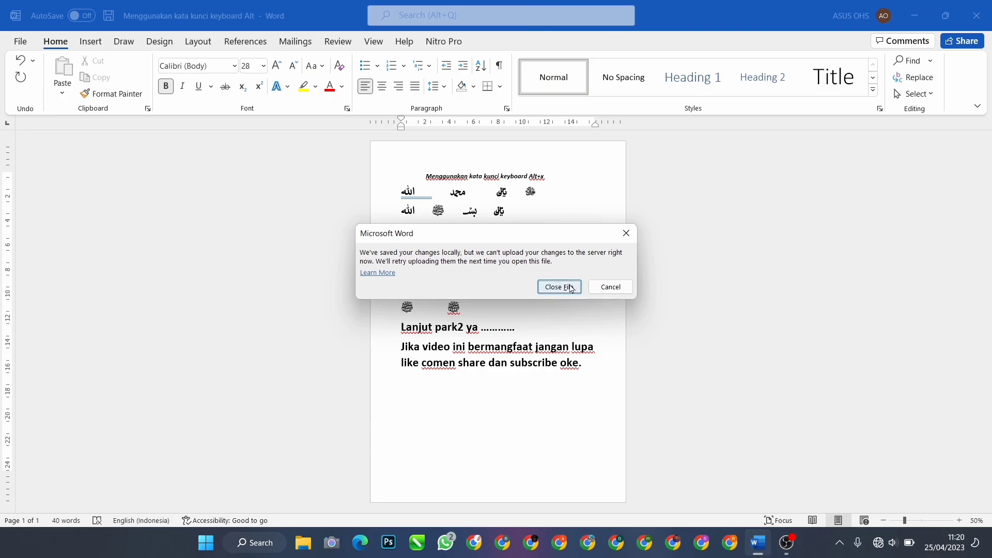
click(560, 287)
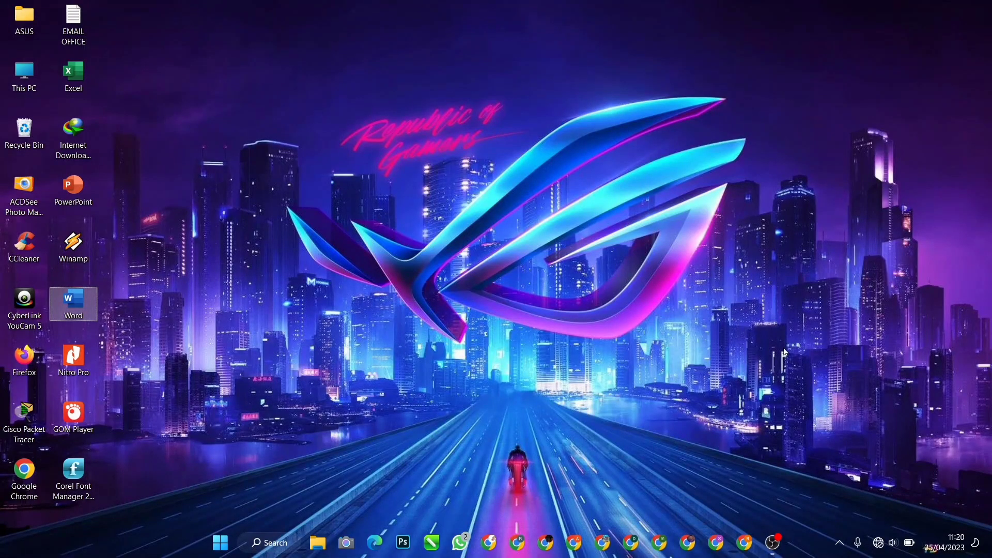
- Switch to the OBS window
mouse_move(773, 545)
click(773, 511)
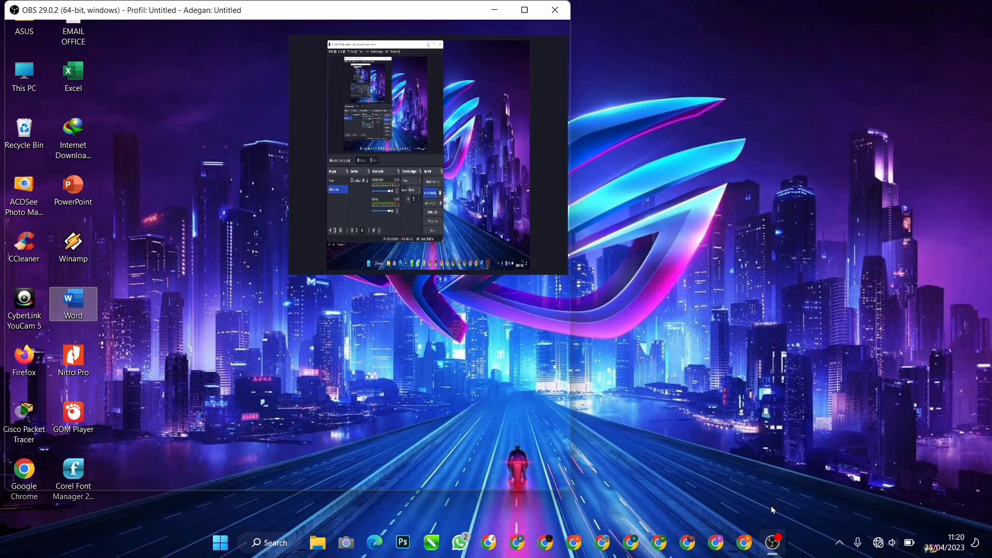